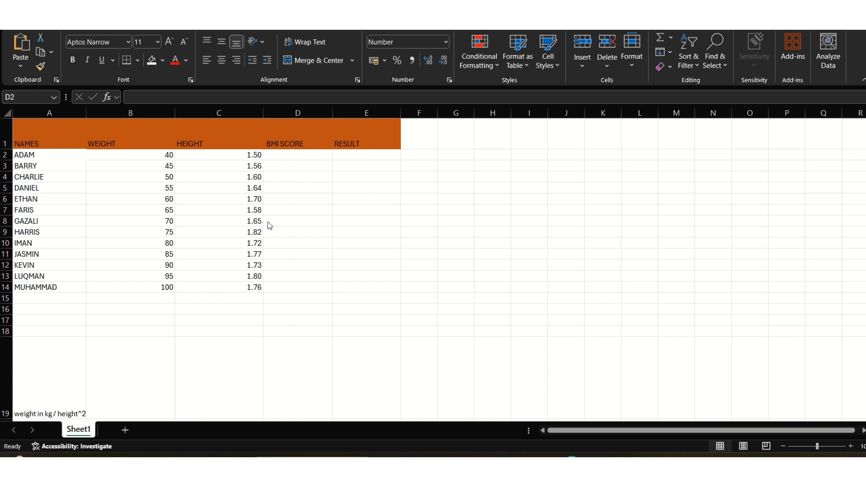
Step: Enter the BMI formula =B2/C2^2 in cell D2, dividing weight by height squared
scroll(266, 229, down, 2)
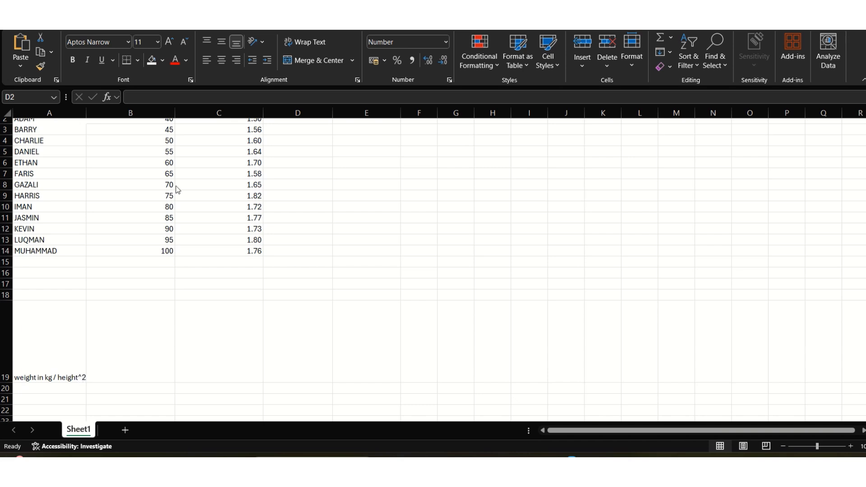
scroll(182, 178, up, 2)
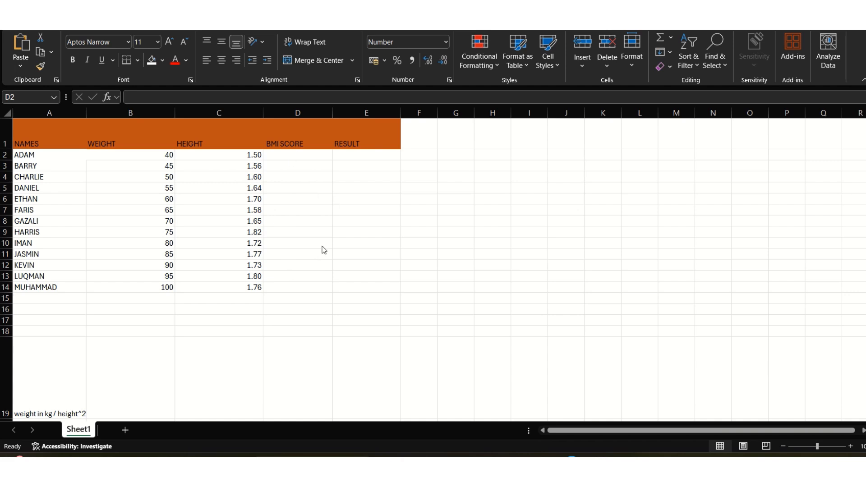
click(295, 159)
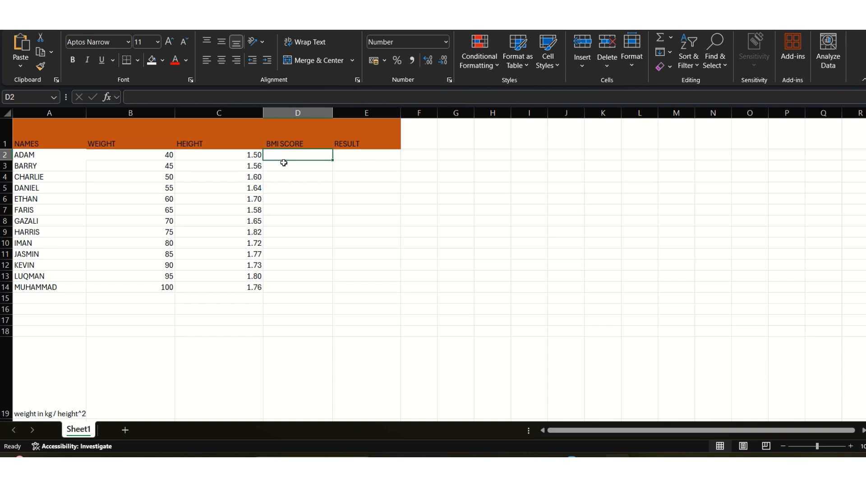
text(=)
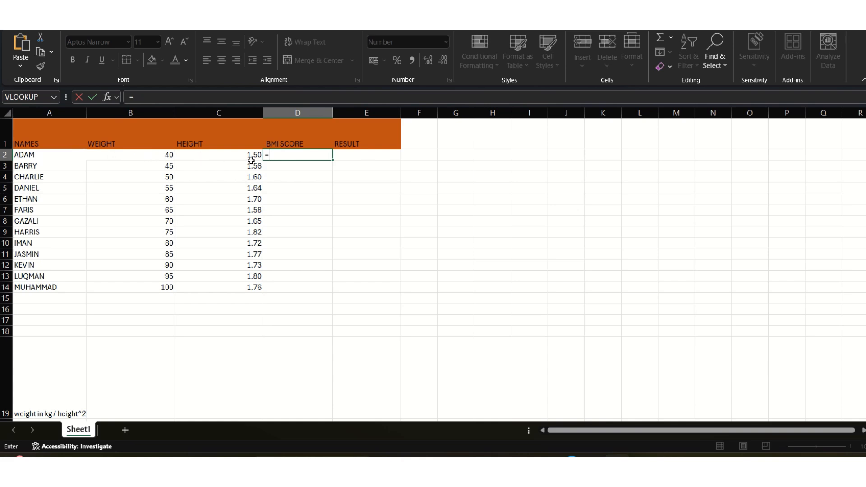
text(b2)
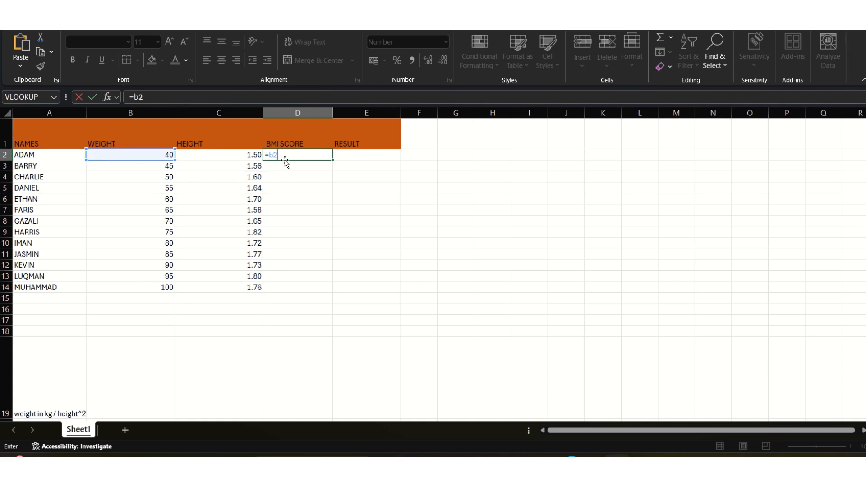
click(154, 158)
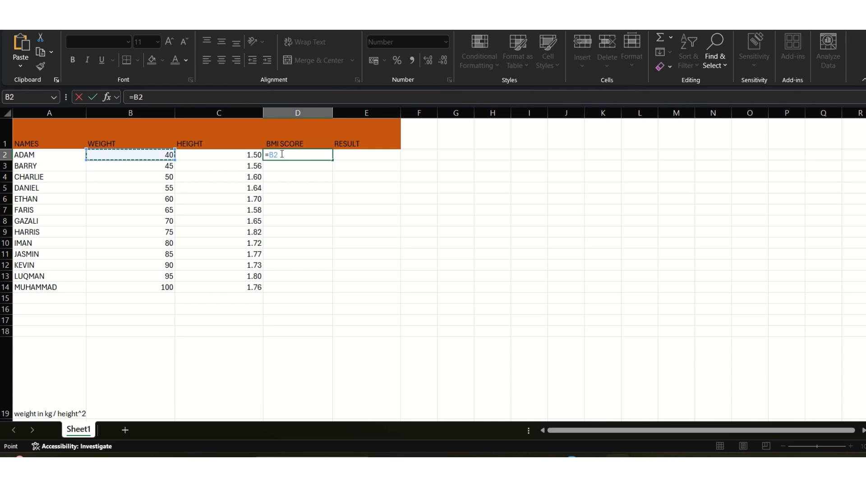
text(/)
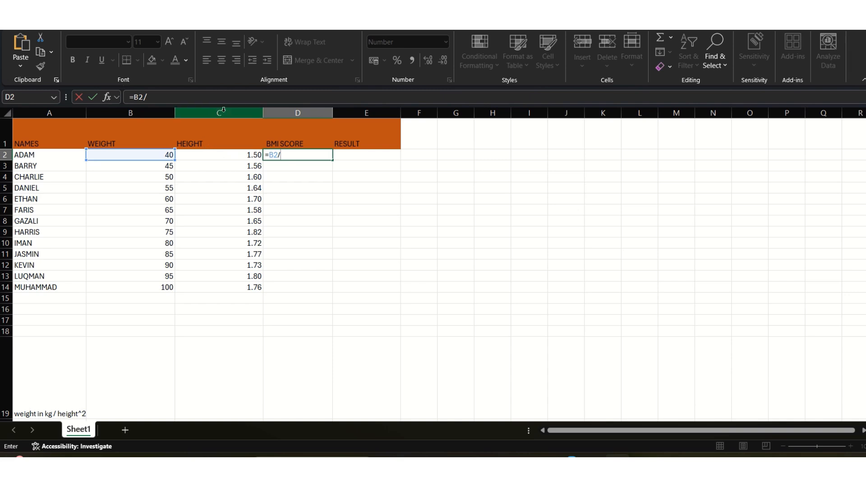
click(223, 165)
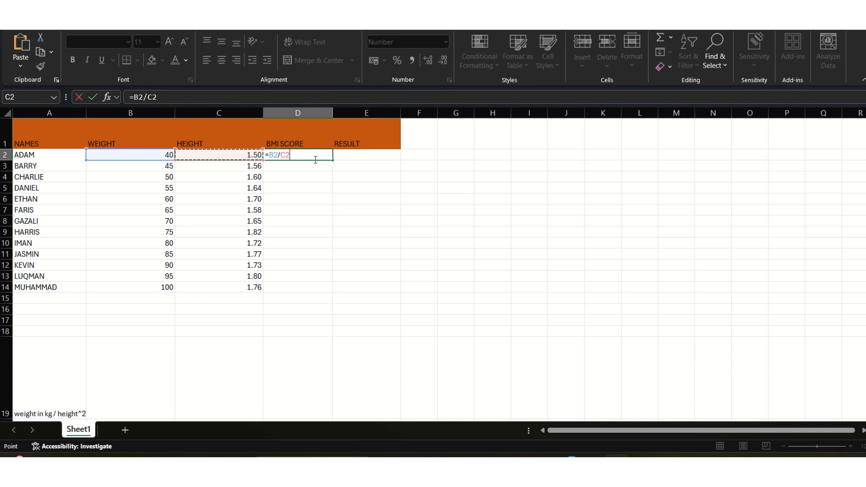
text(^2)
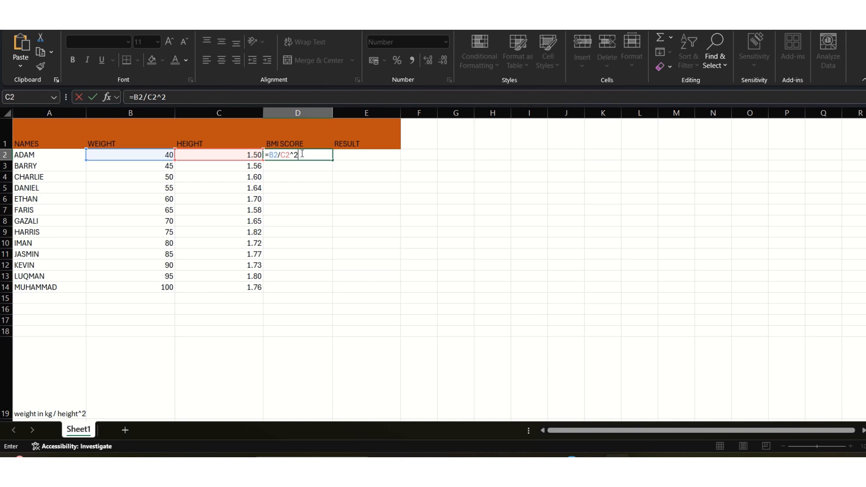
key(Return)
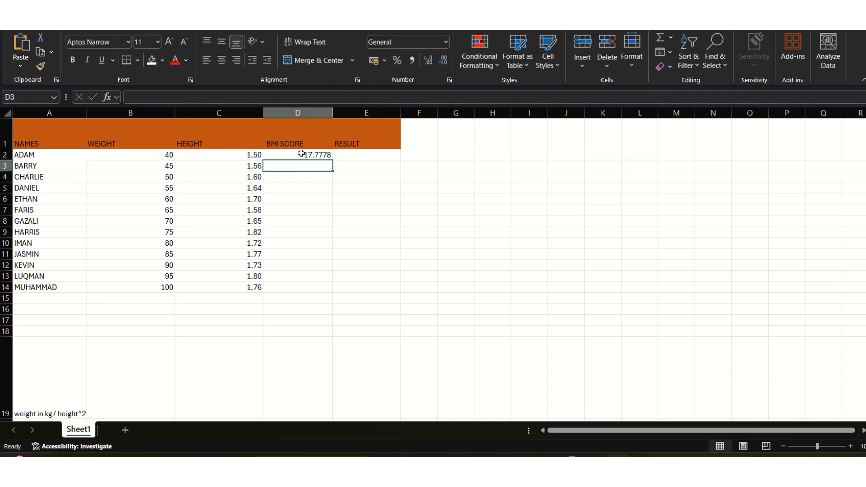
Step: Reduce the BMI score in D2 to two decimal places and fill its formula down to D14
click(301, 154)
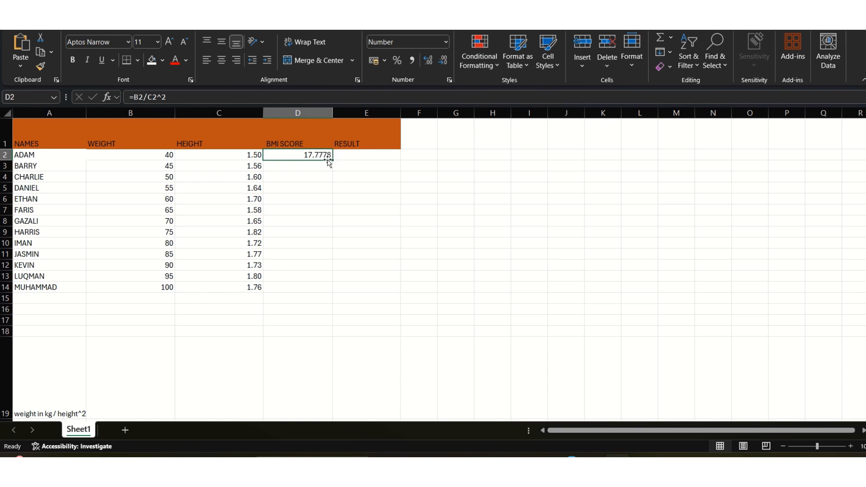
click(445, 65)
click(443, 61)
drag(332, 161, 329, 292)
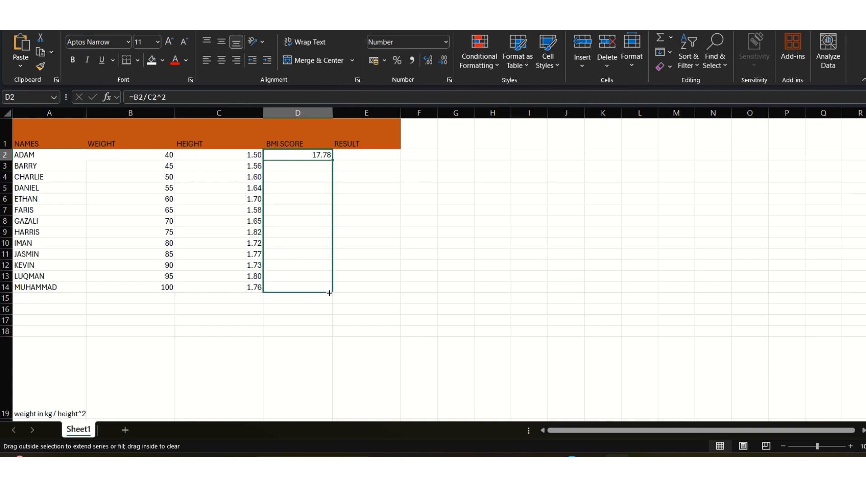
drag(329, 292, 329, 293)
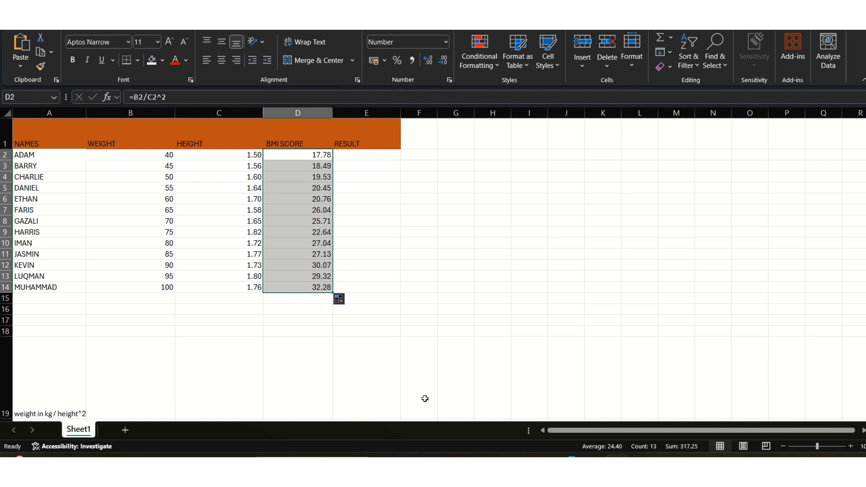
Step: Insert a VLOOKUP function in the first RESULT cell, E2, with D2 as the lookup value
mouse_move(450, 32)
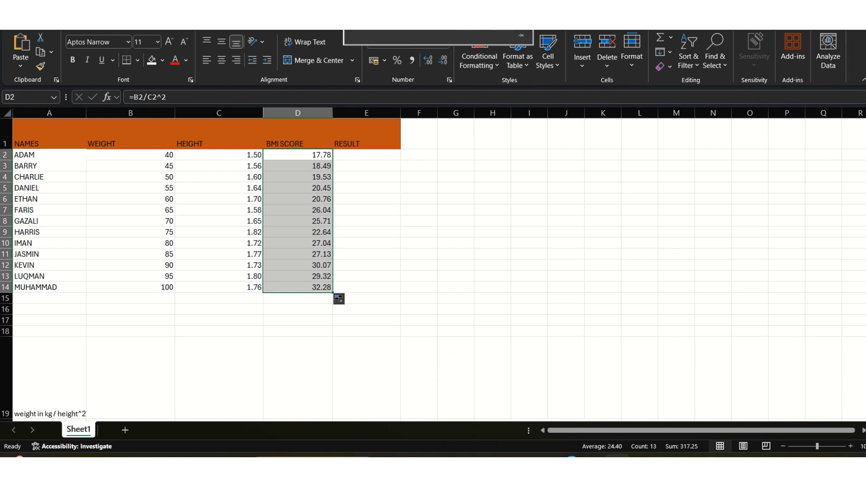
key(Right)
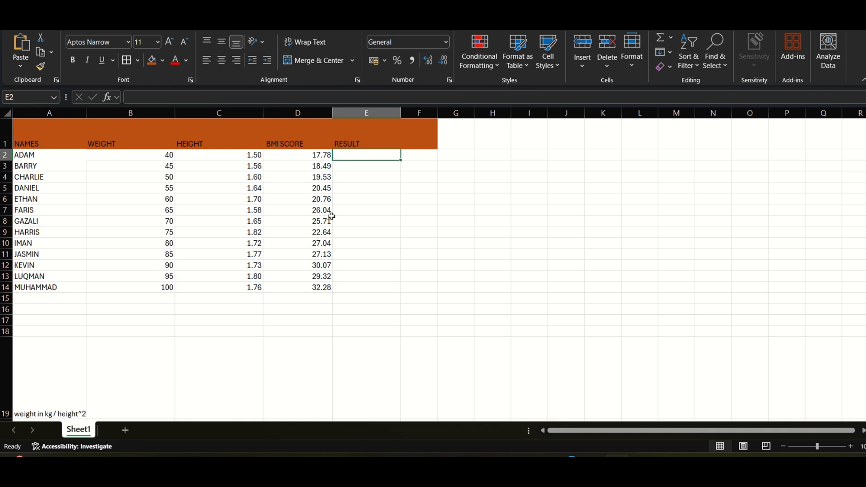
scroll(332, 218, down, 6)
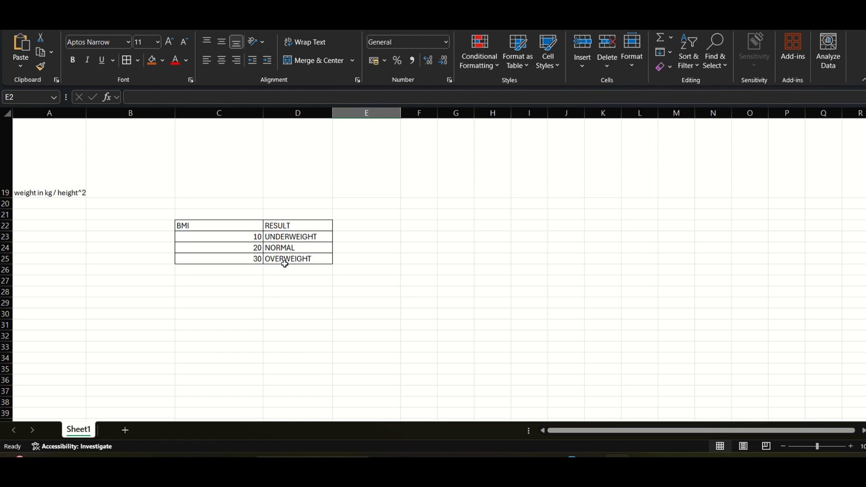
scroll(284, 264, up, 6)
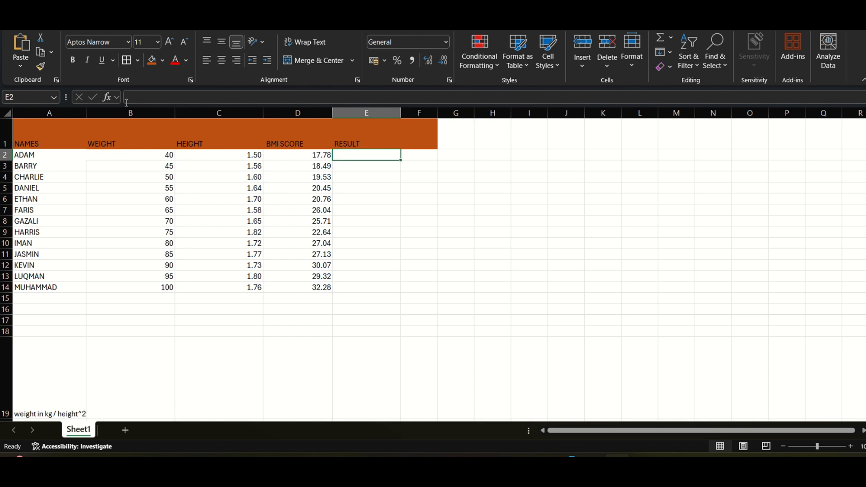
click(106, 98)
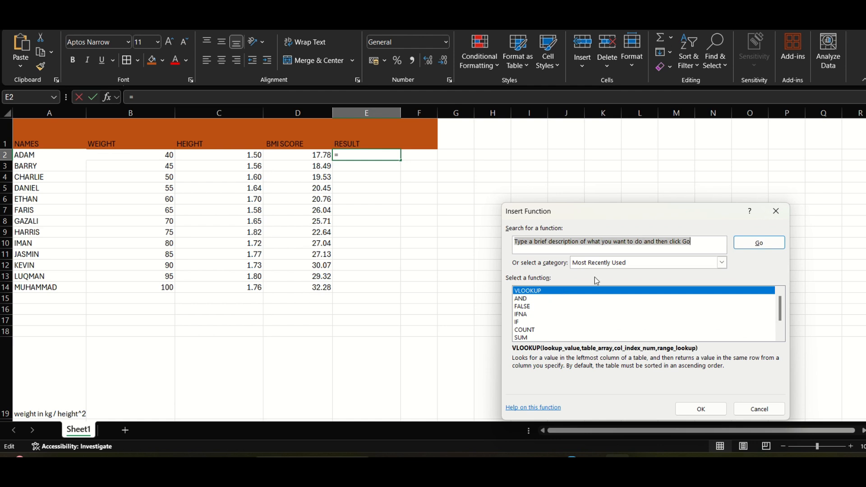
click(688, 413)
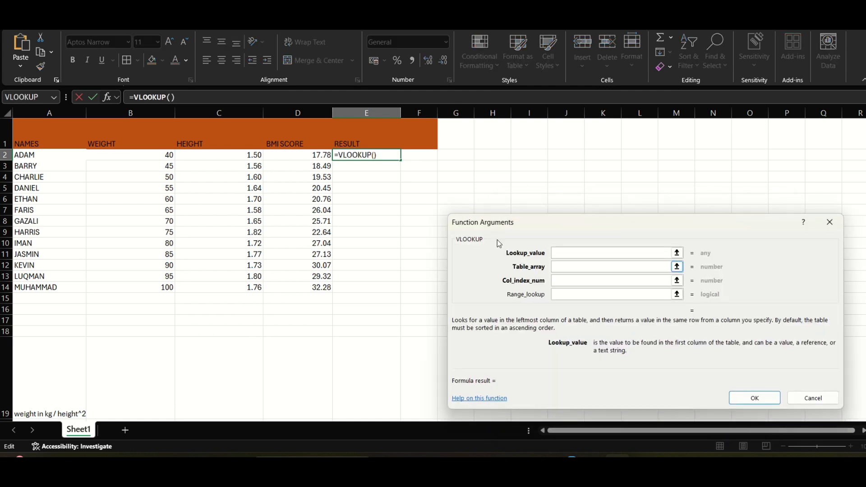
click(310, 159)
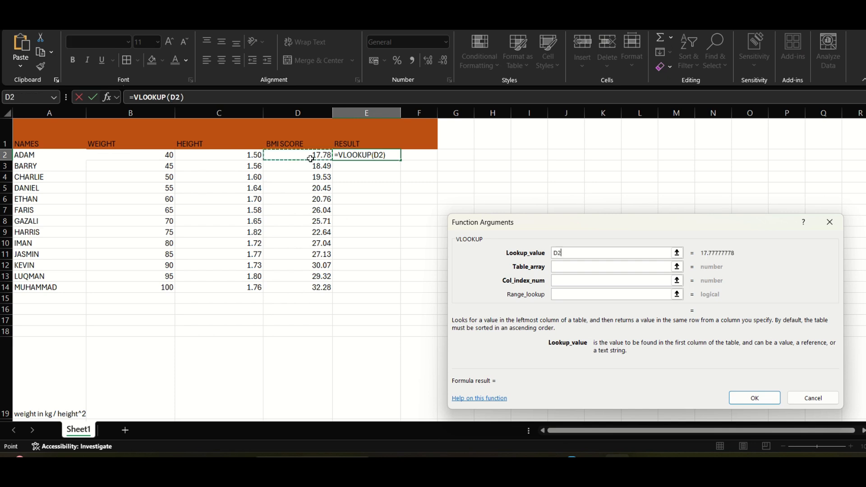
scroll(282, 209, down, 3)
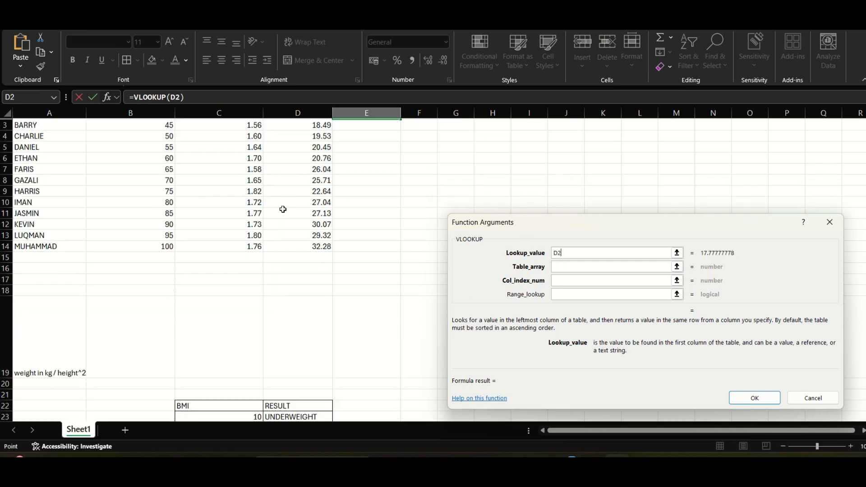
drag(184, 335, 304, 353)
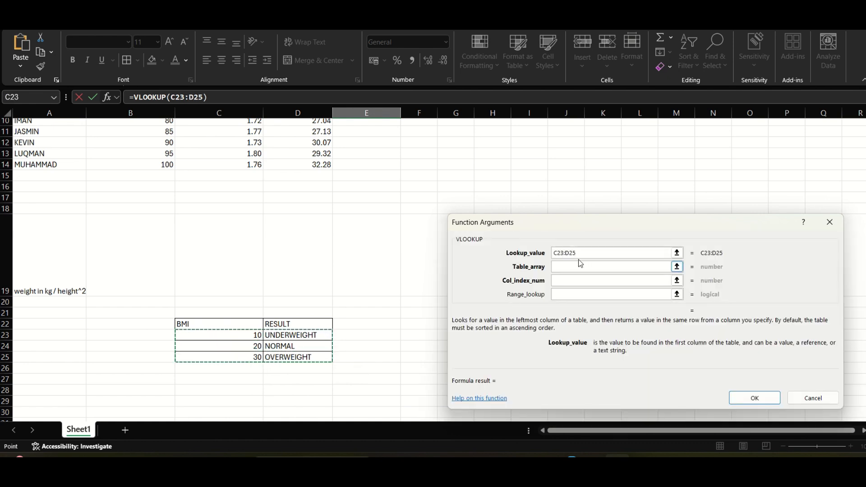
key(BackSpace)
key(BackSpace)
key(BackSpace)
key(BackSpace)
key(BackSpace)
key(BackSpace)
key(BackSpace)
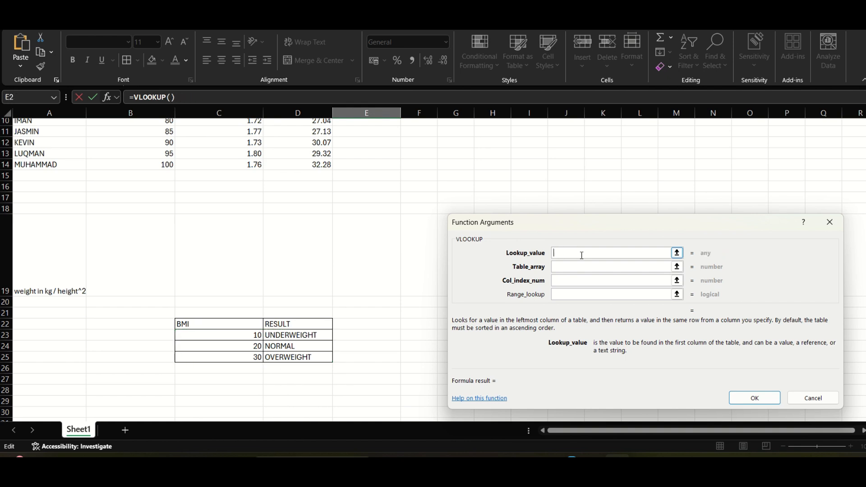
text(D2)
Step: Set the VLOOKUP table array to the BMI result table's data as the absolute range $C$23:$D$25
click(572, 267)
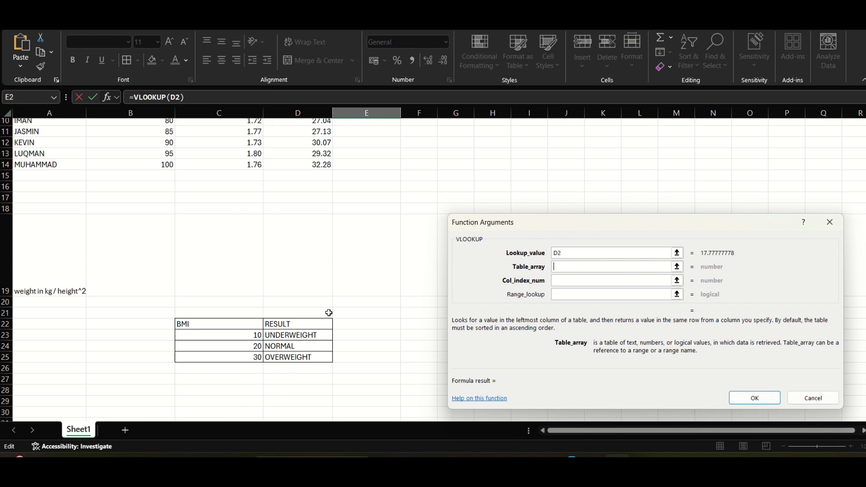
click(222, 337)
drag(221, 336, 275, 352)
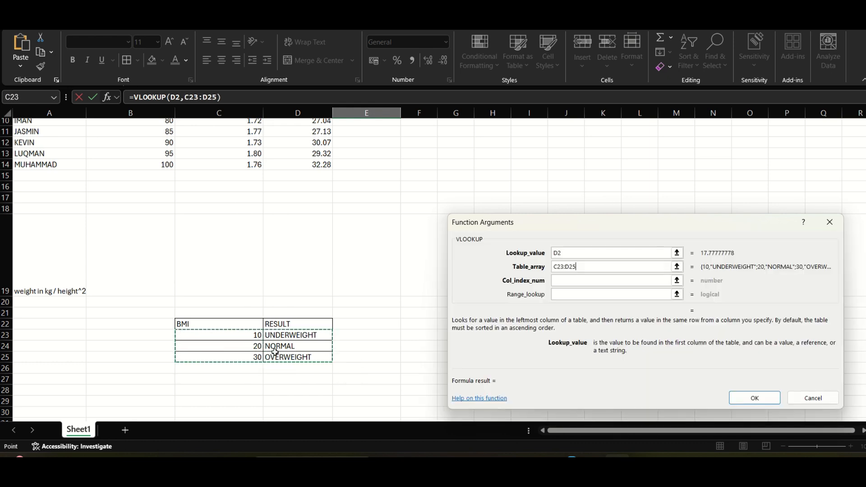
click(558, 266)
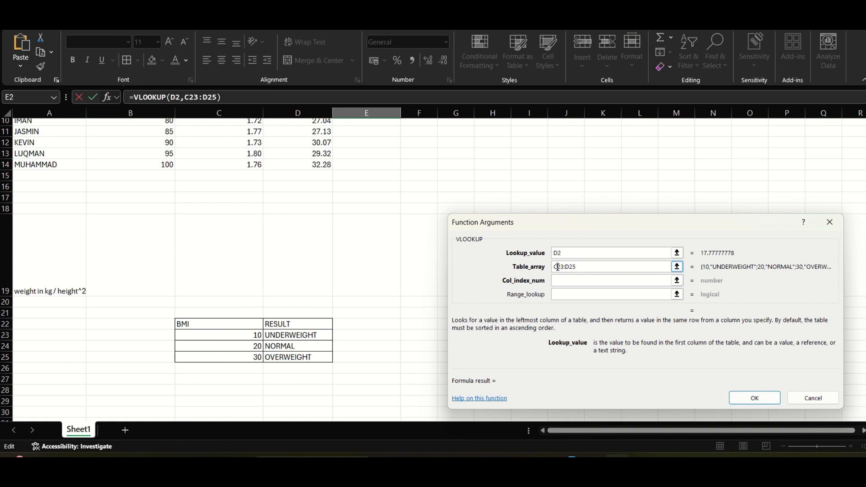
key(F4)
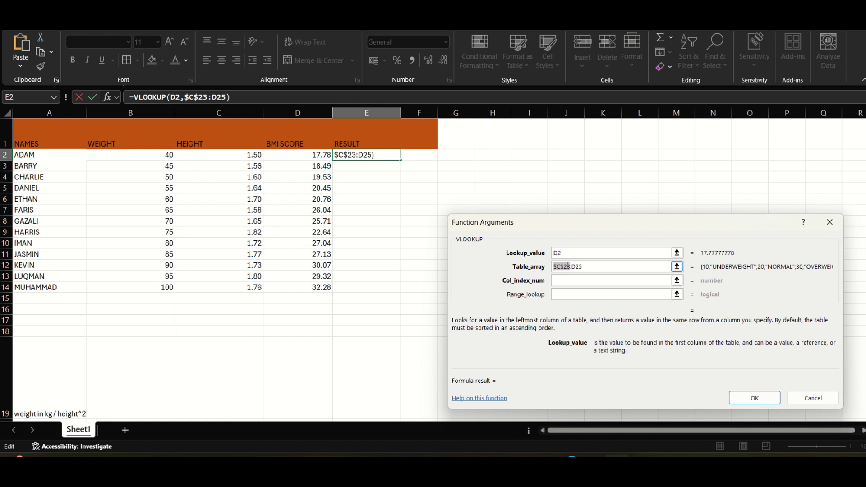
click(575, 268)
key(F4)
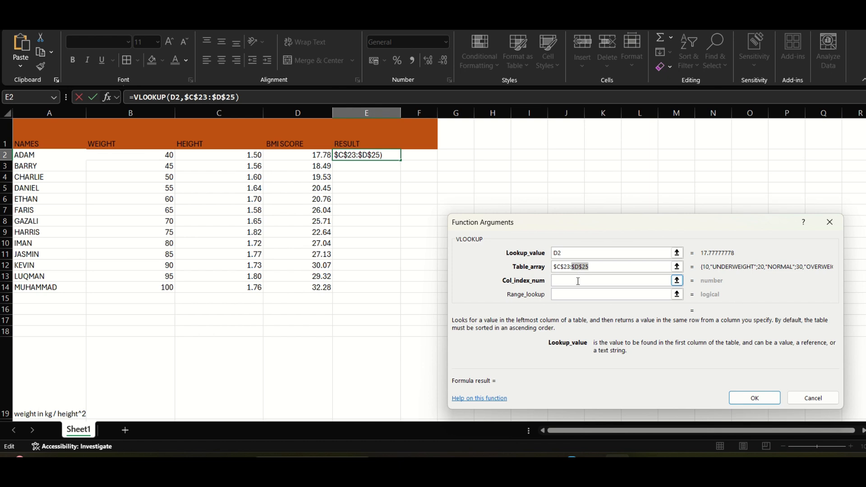
Step: Set the VLOOKUP column index number to 2 and complete the function with the range lookup left blank
click(578, 281)
scroll(345, 319, down, 6)
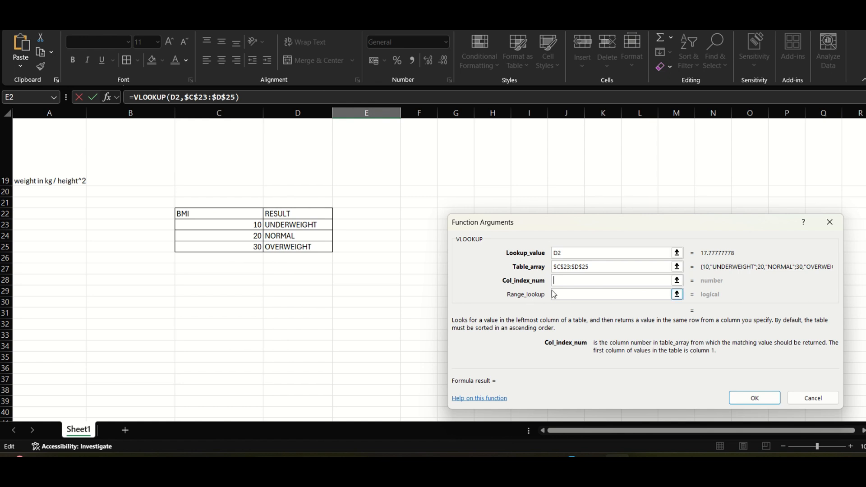
text(2)
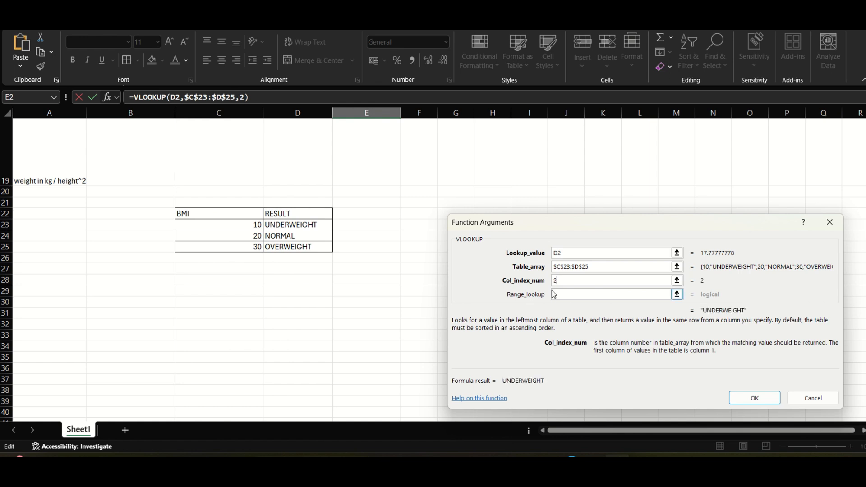
click(754, 402)
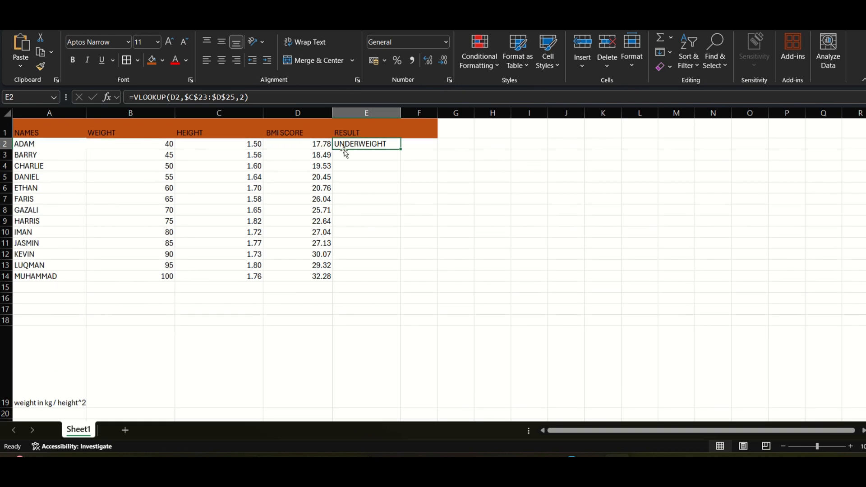
Step: Fill the VLOOKUP formula from E2 down the RESULT column to E14
scroll(275, 312, down, 7)
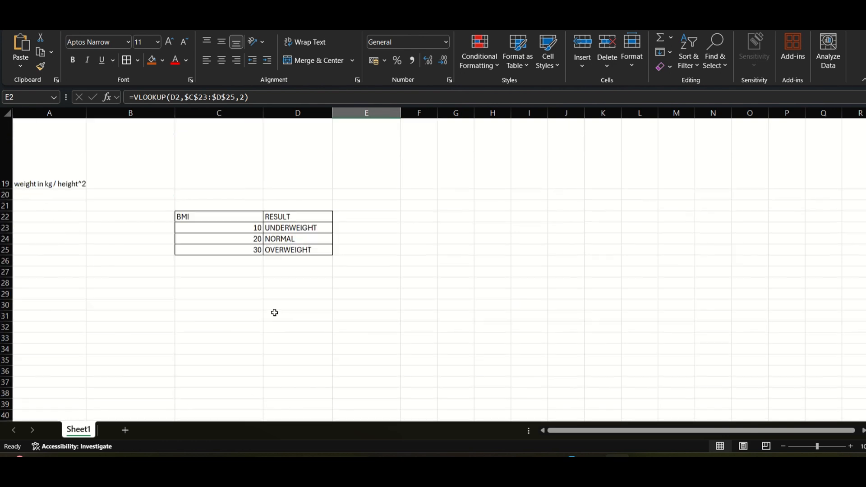
scroll(275, 312, up, 3)
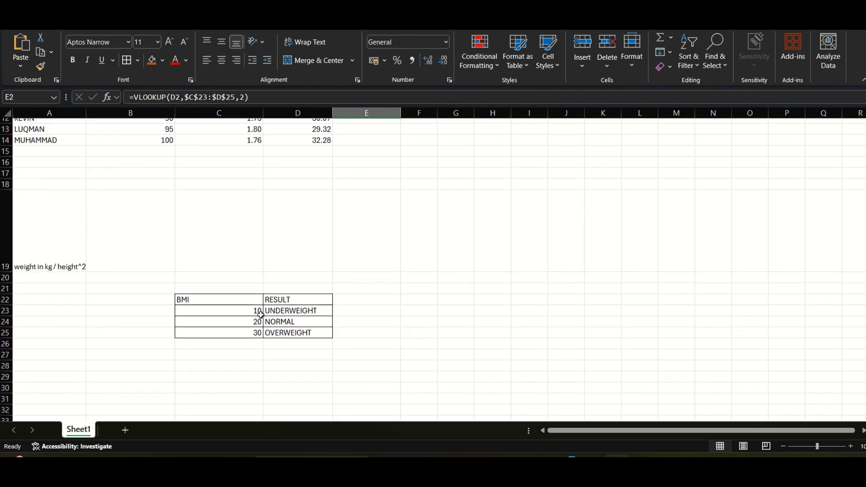
scroll(276, 189, up, 4)
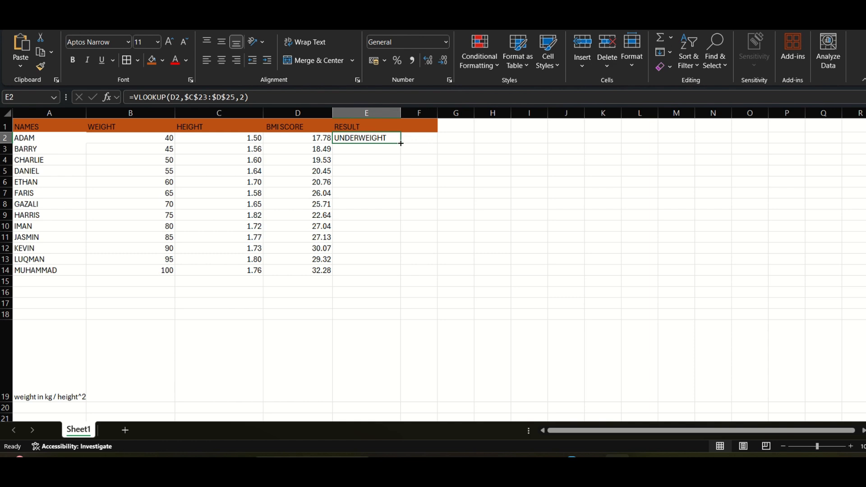
drag(400, 143, 393, 280)
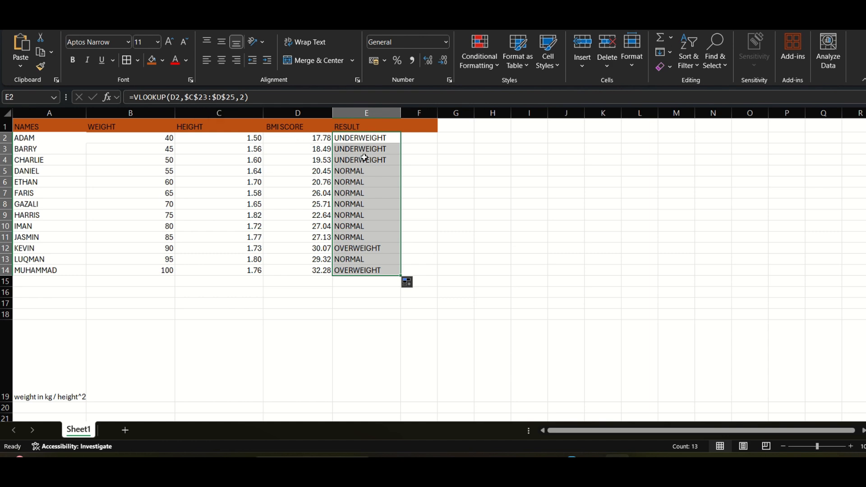
click(417, 144)
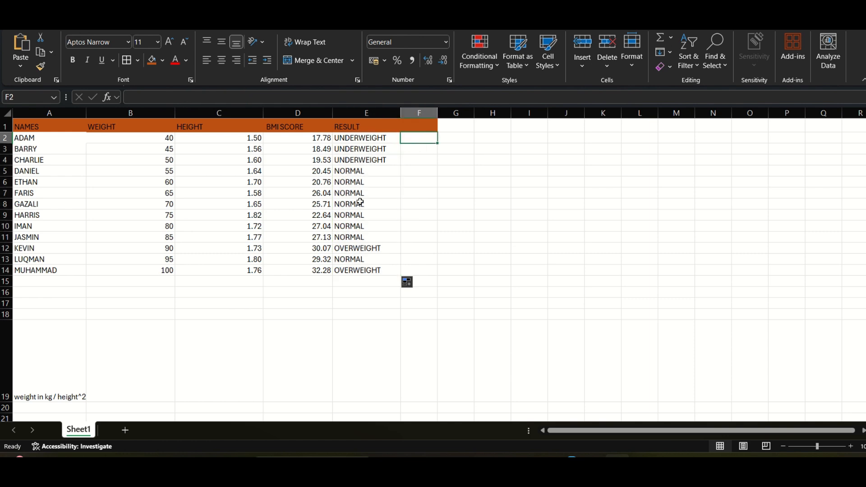